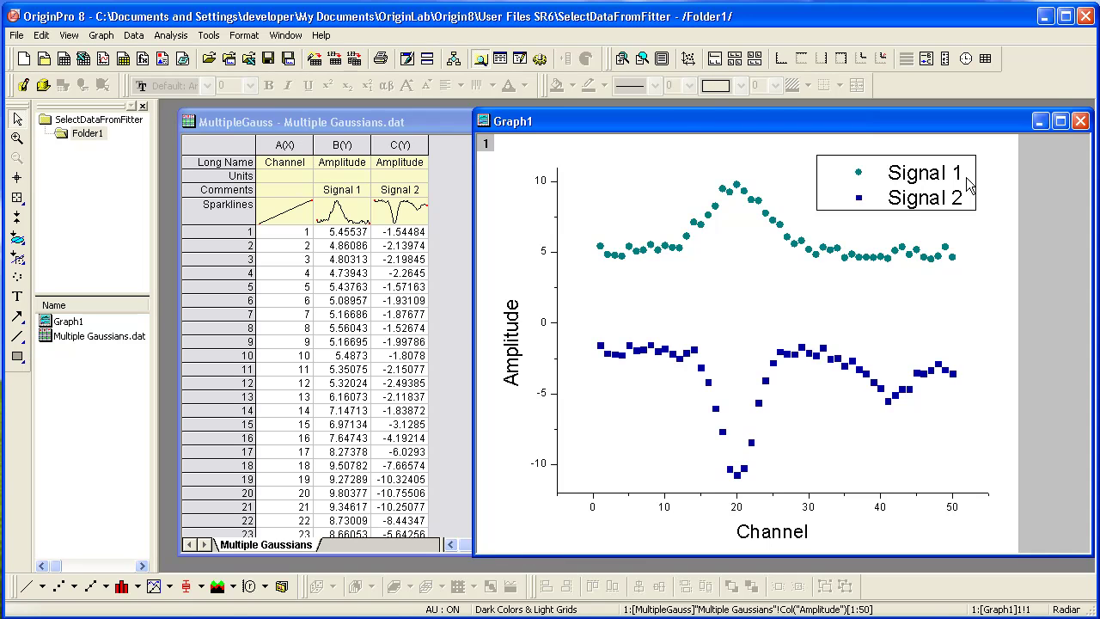
Start a Nonlinear Curve Fit from the Analysis menu using the Gauss function.
left_click(175, 39)
mouse_move(267, 117)
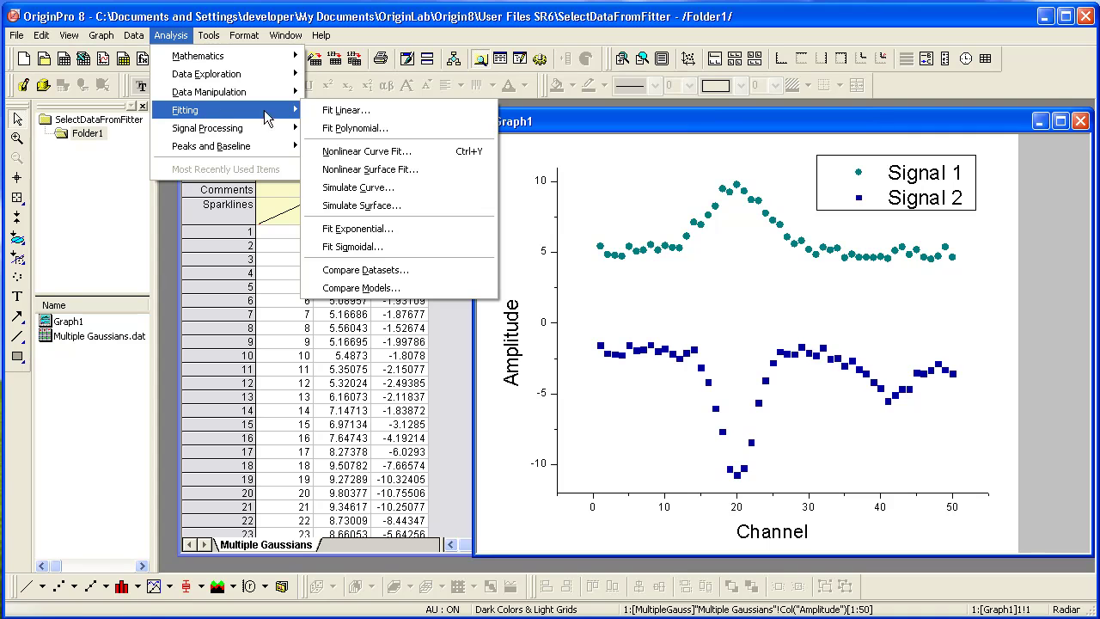
left_click(432, 153)
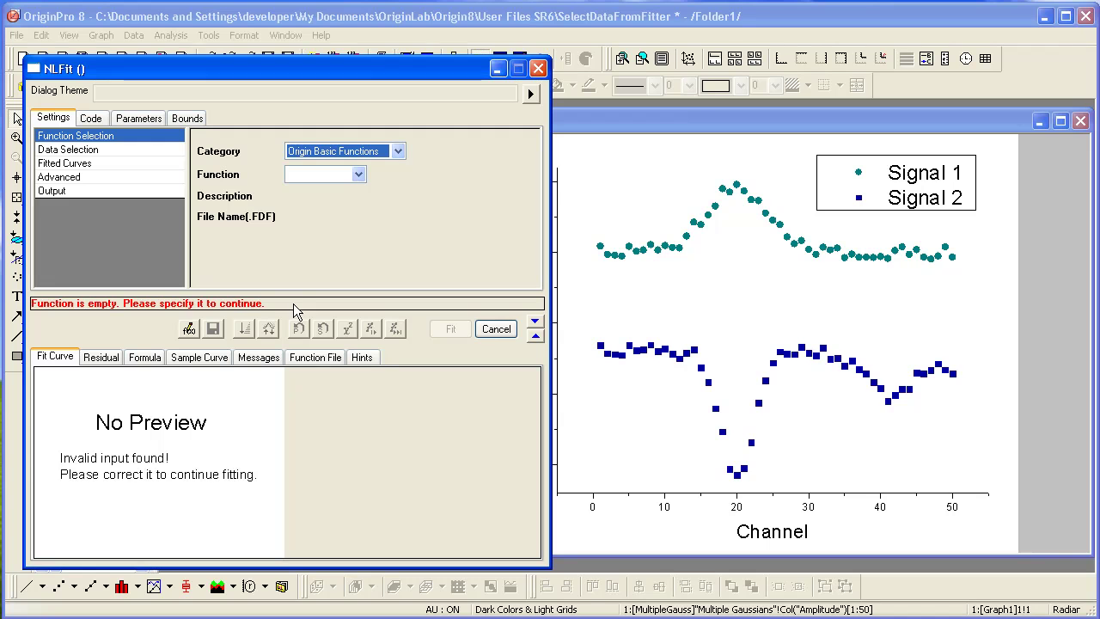
left_click(358, 175)
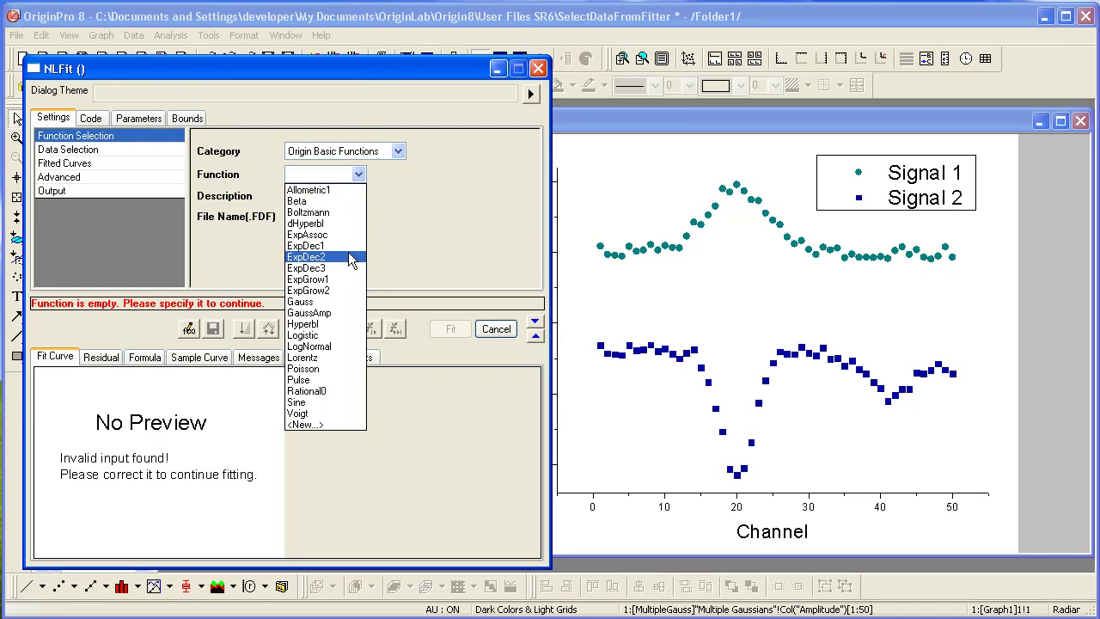
left_click(342, 304)
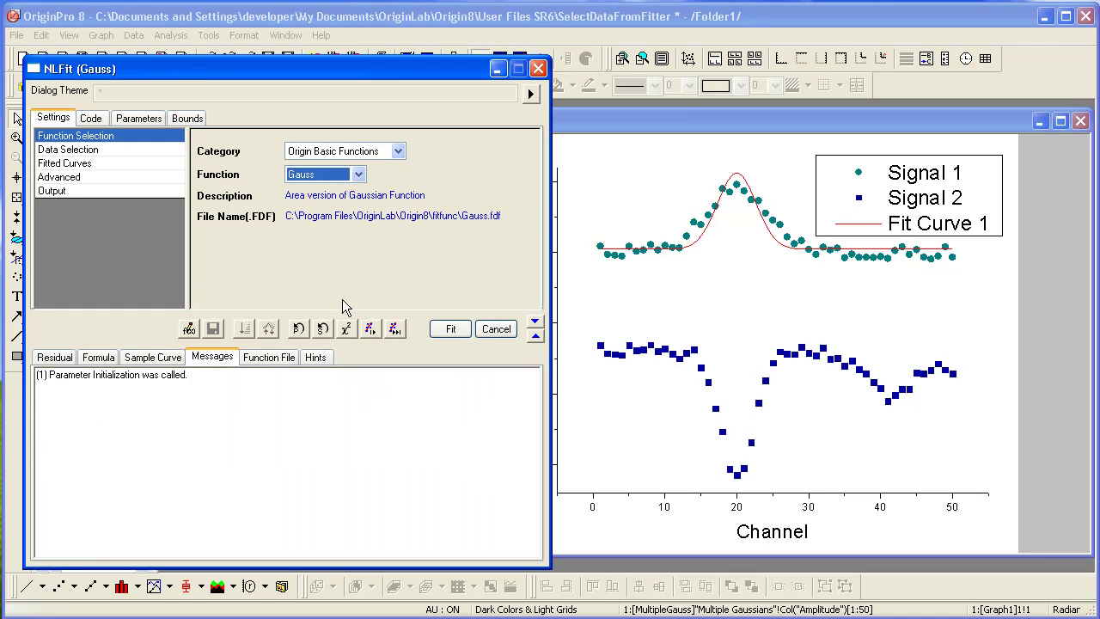
Show the Data Selection settings and reset Input Data to [Graph1]1!1 Signal 1.
left_click(152, 150)
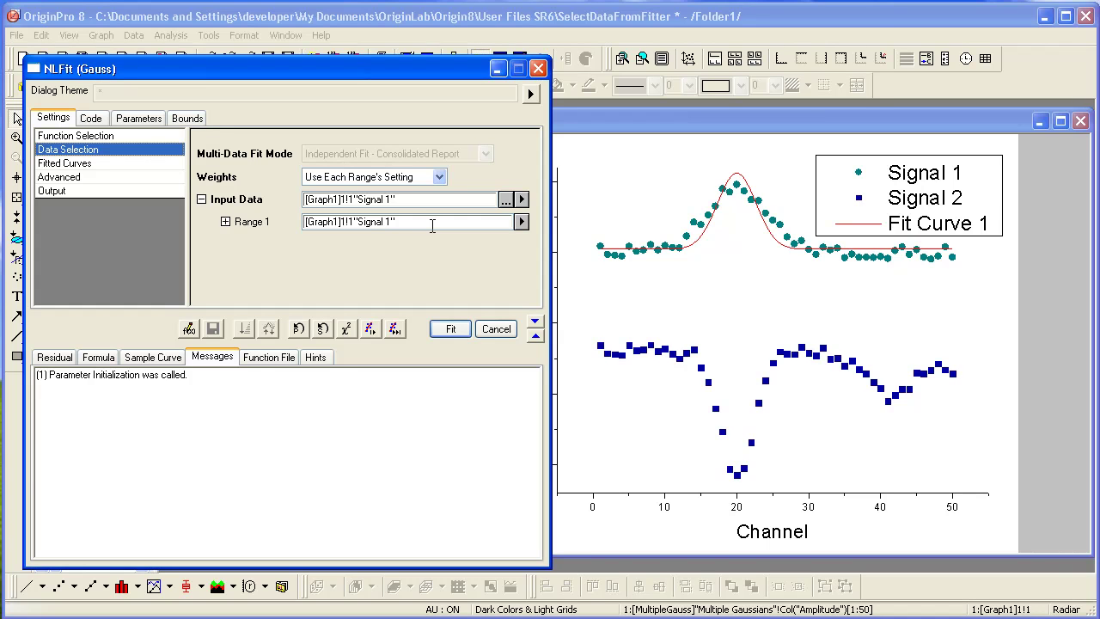
left_click(521, 200)
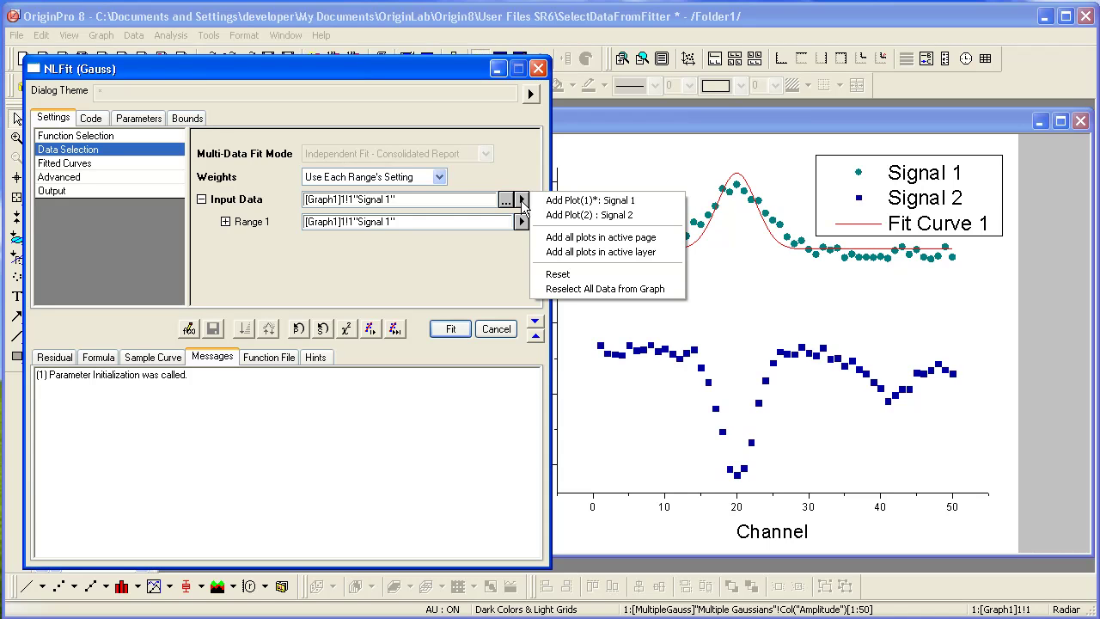
left_click(601, 275)
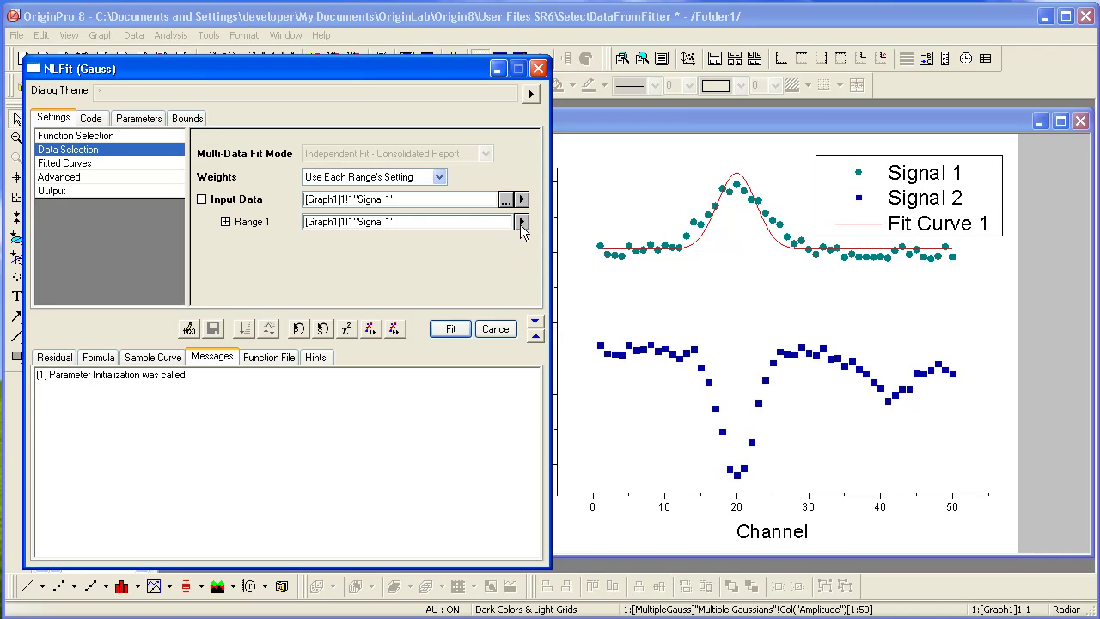
Switch Range 1 to Plot(2): Signal 2.
left_click(522, 223)
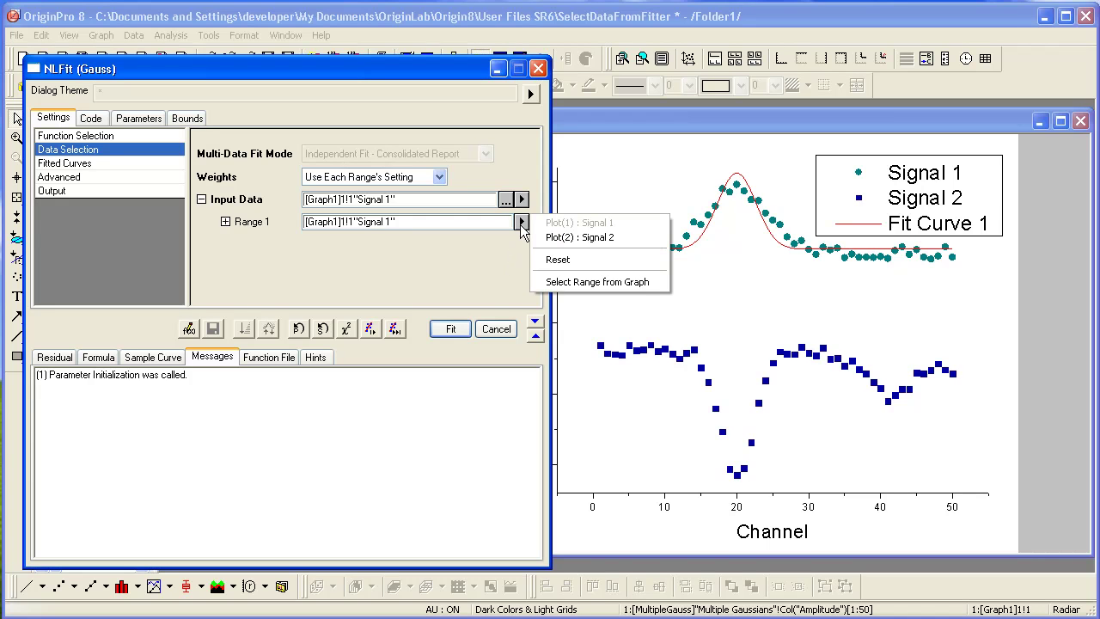
left_click(608, 243)
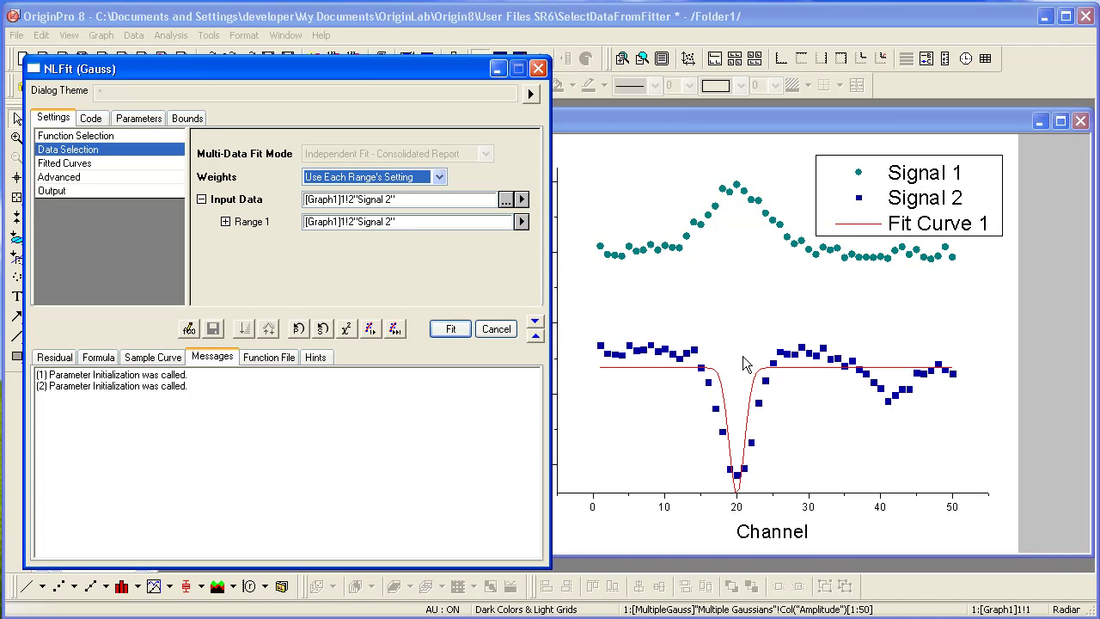
Run the Gauss fit on Signal 2, accept the report sheet, and delete Graph1's parameter table.
left_click(455, 333)
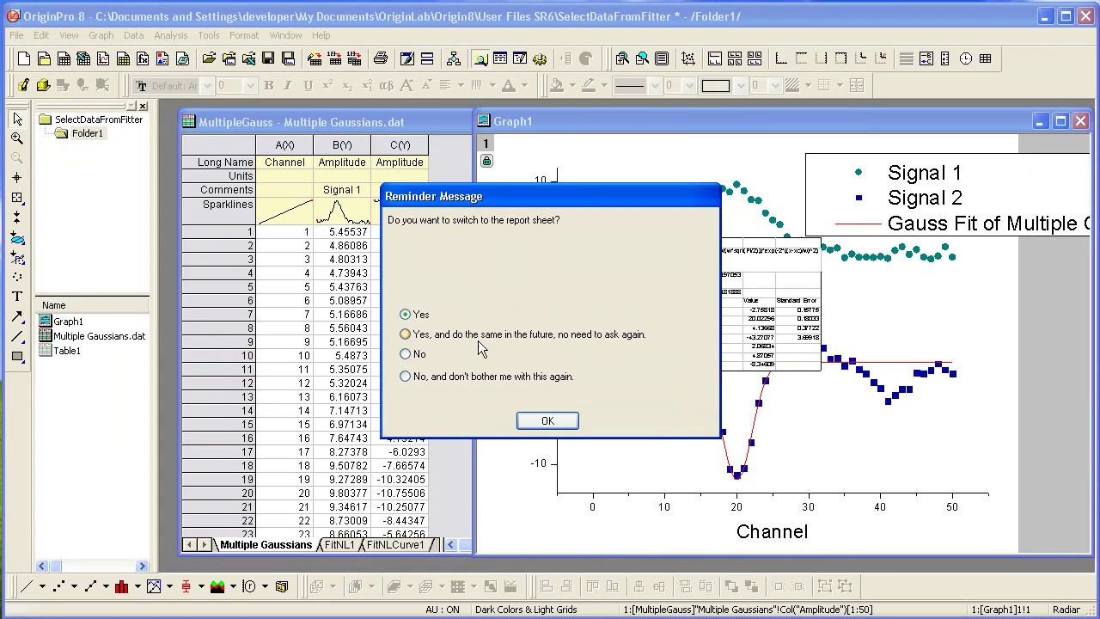
left_click(541, 420)
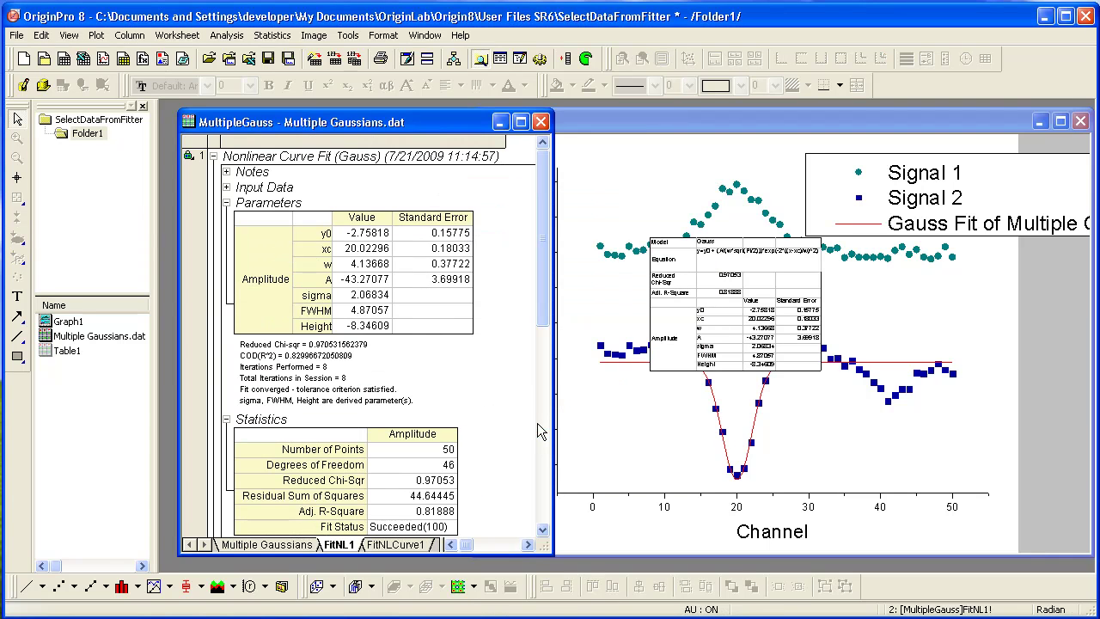
left_click(651, 126)
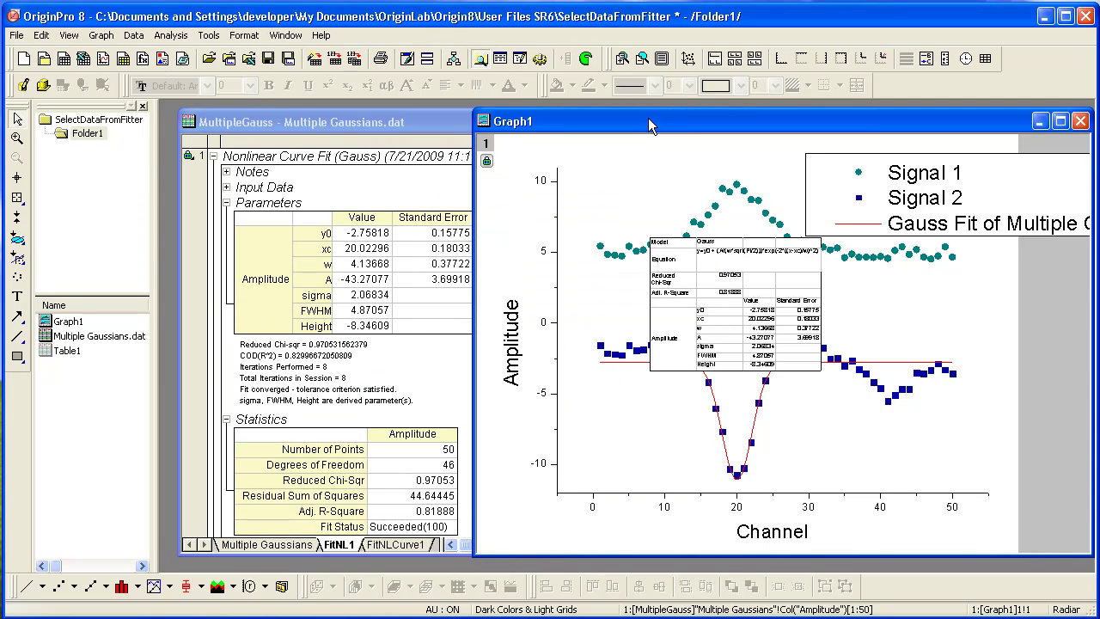
left_click(696, 279)
key("Delete")
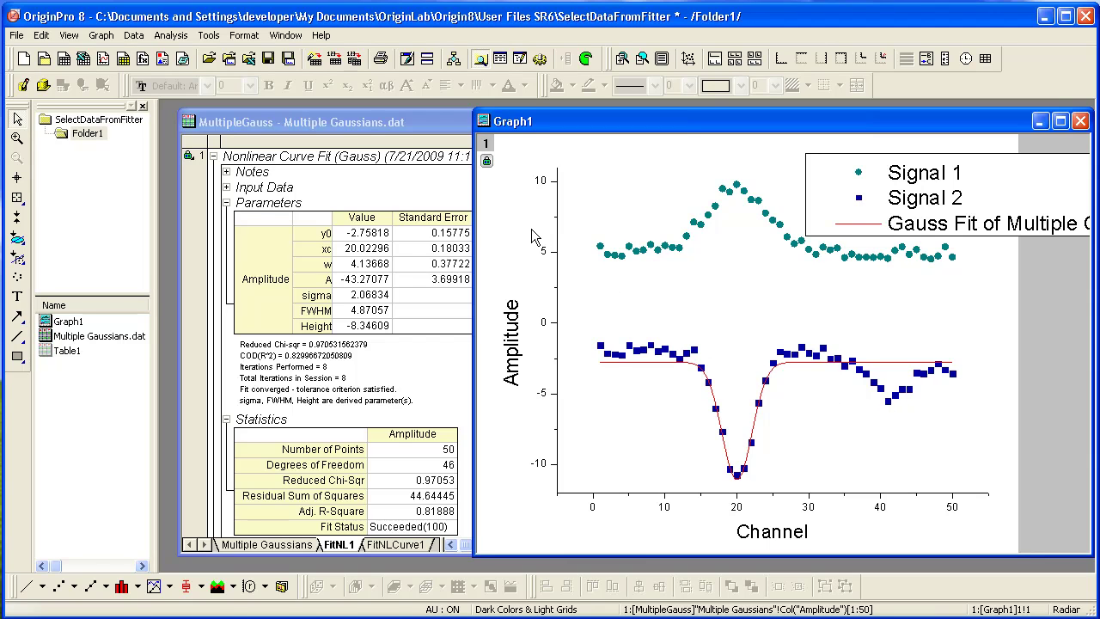
Reopen the fit via Graph1's lock icon with Change Parameters, at Data Selection's Range 1 choices.
left_click(487, 164)
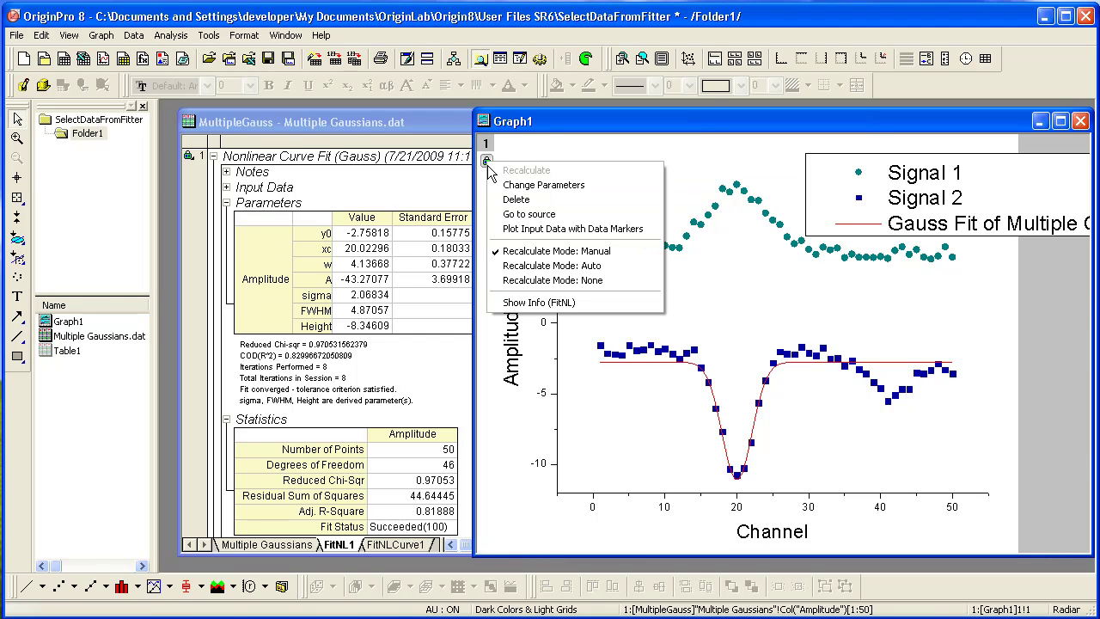
left_click(599, 185)
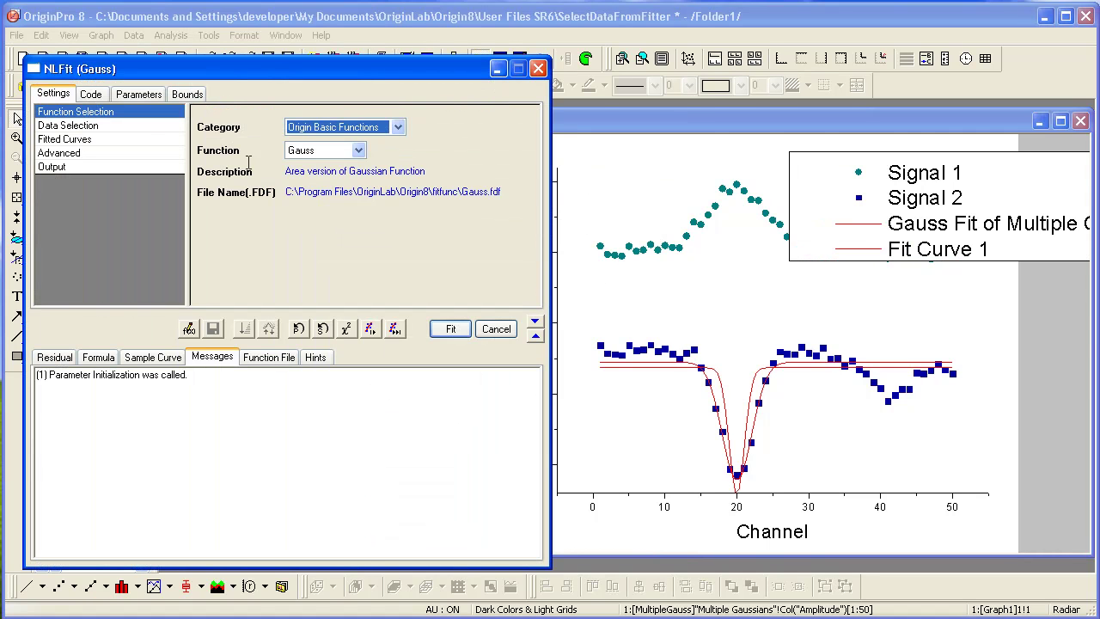
left_click(139, 126)
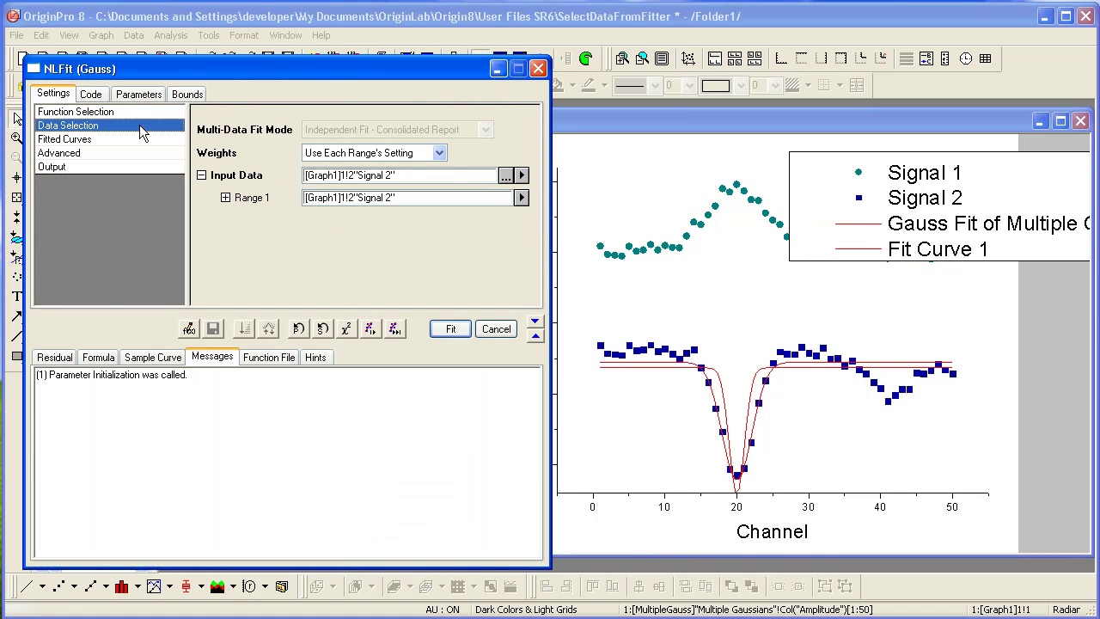
left_click(523, 199)
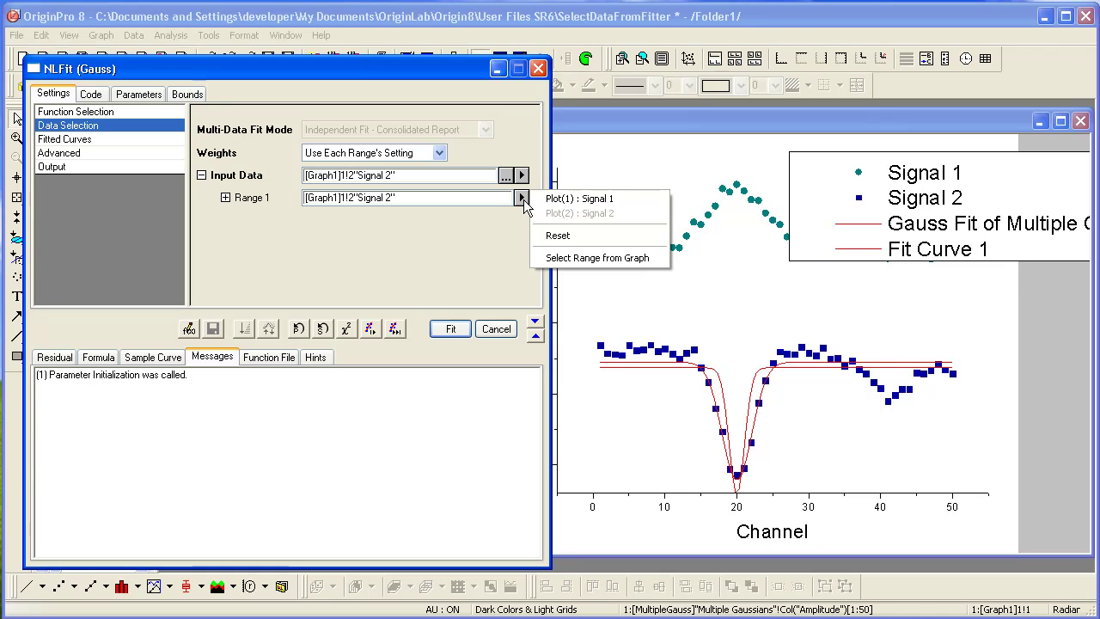
Select the Signal 2 range on the graph, moving its end marker back to channel 30.
left_click(587, 258)
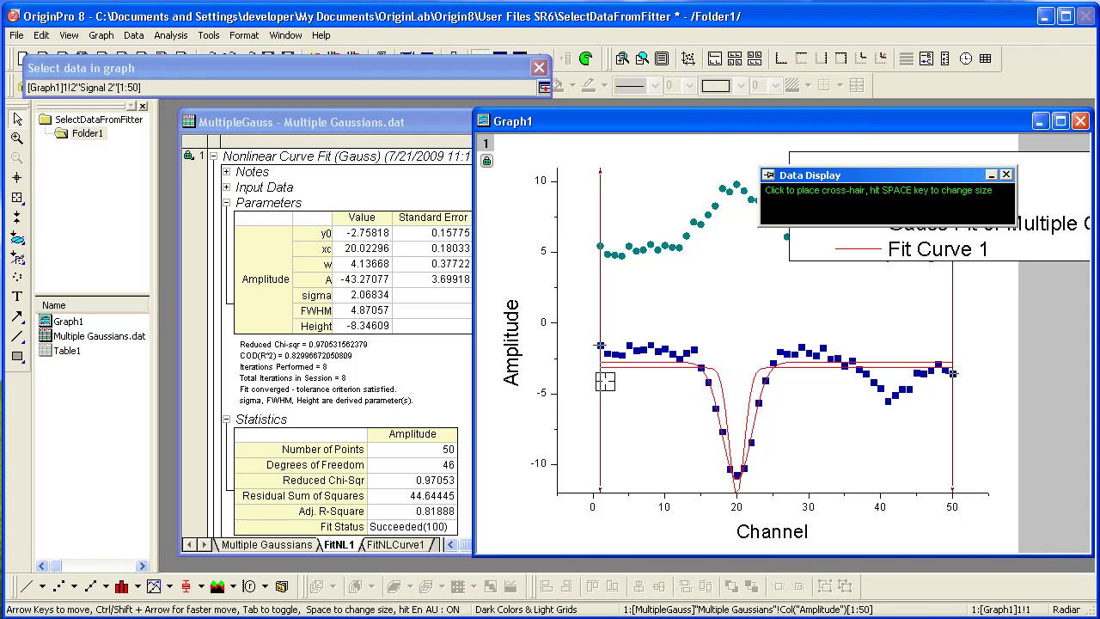
left_click(952, 377)
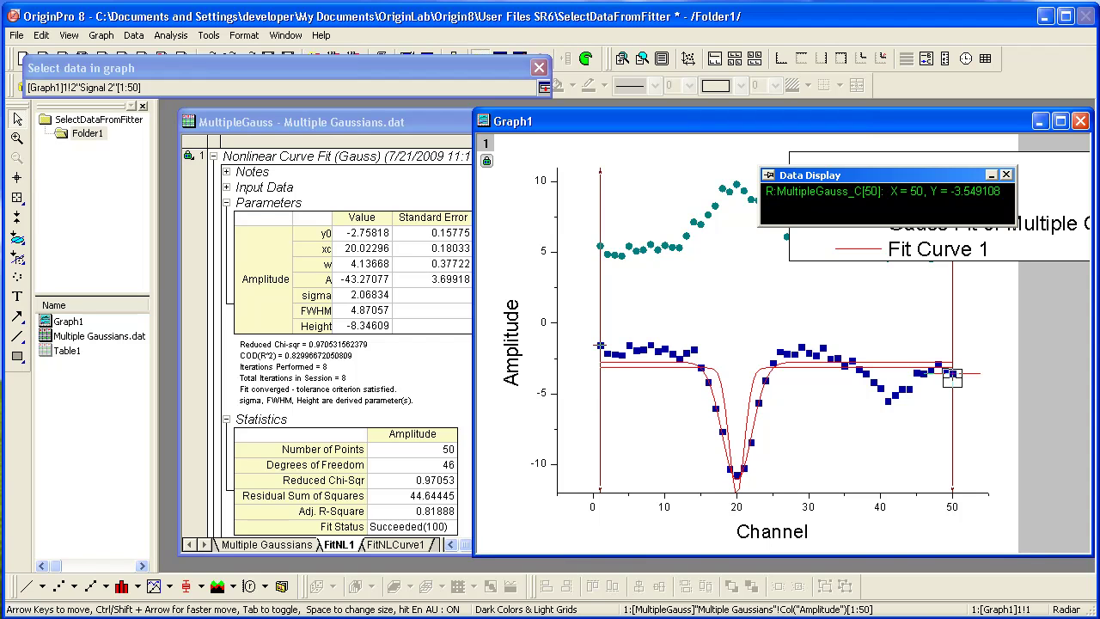
key("Left")
key("Left")
key("Left")
key("Left")
key("Left")
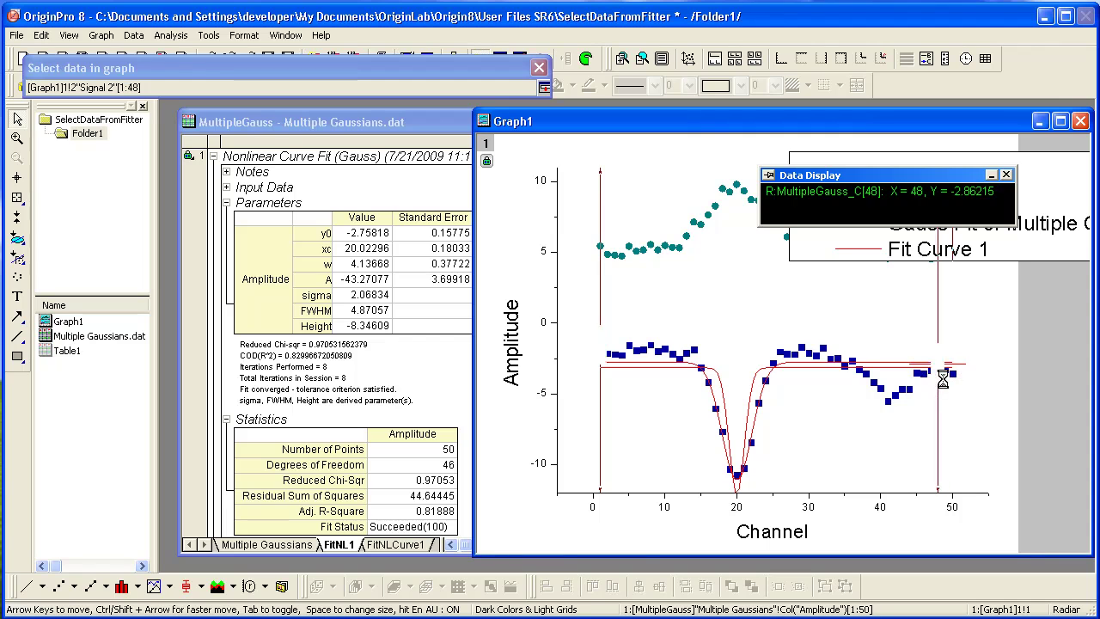
key("Left")
key("Left")
key("Left")
key("Left")
key("Left")
key("Left")
key("Left")
key("Left")
key("Left")
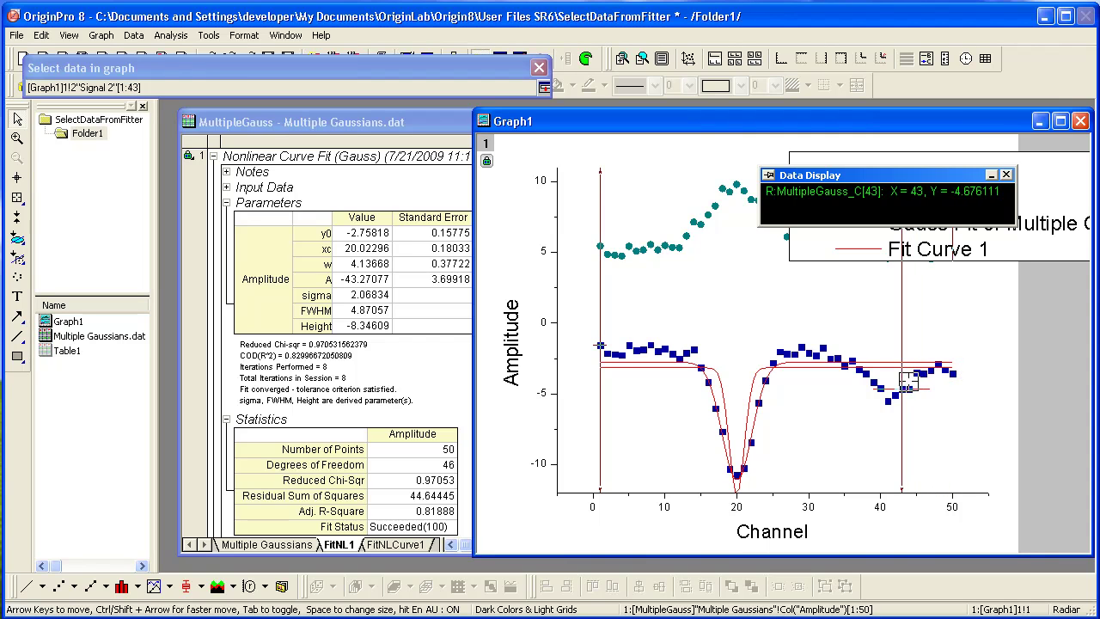
key("Left")
key("Left")
key("Left")
key("Left")
key("Left")
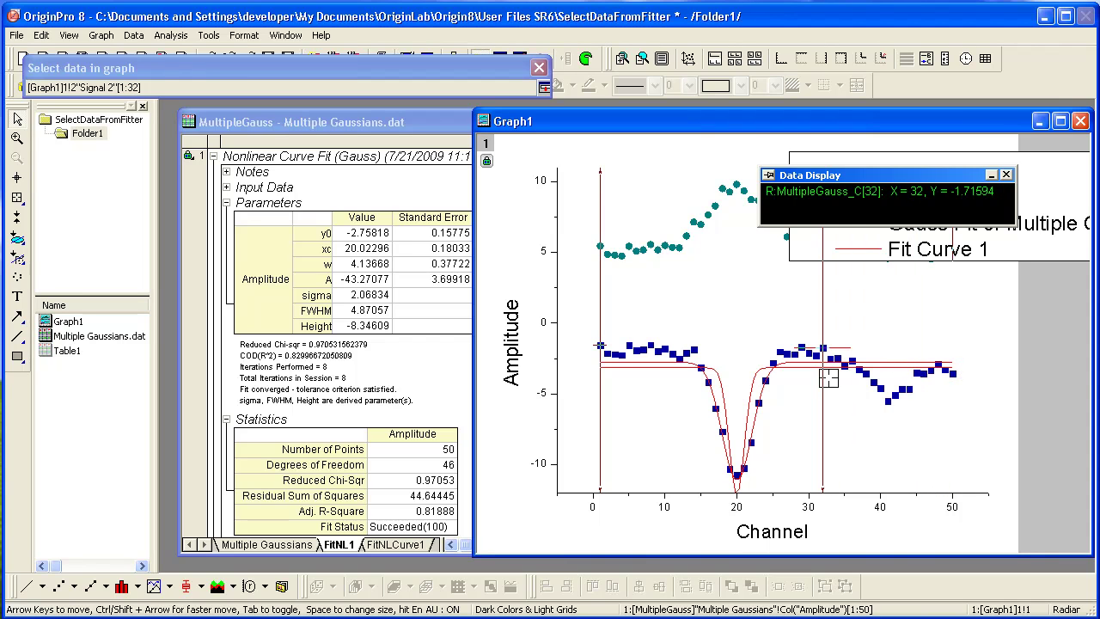
key("Left")
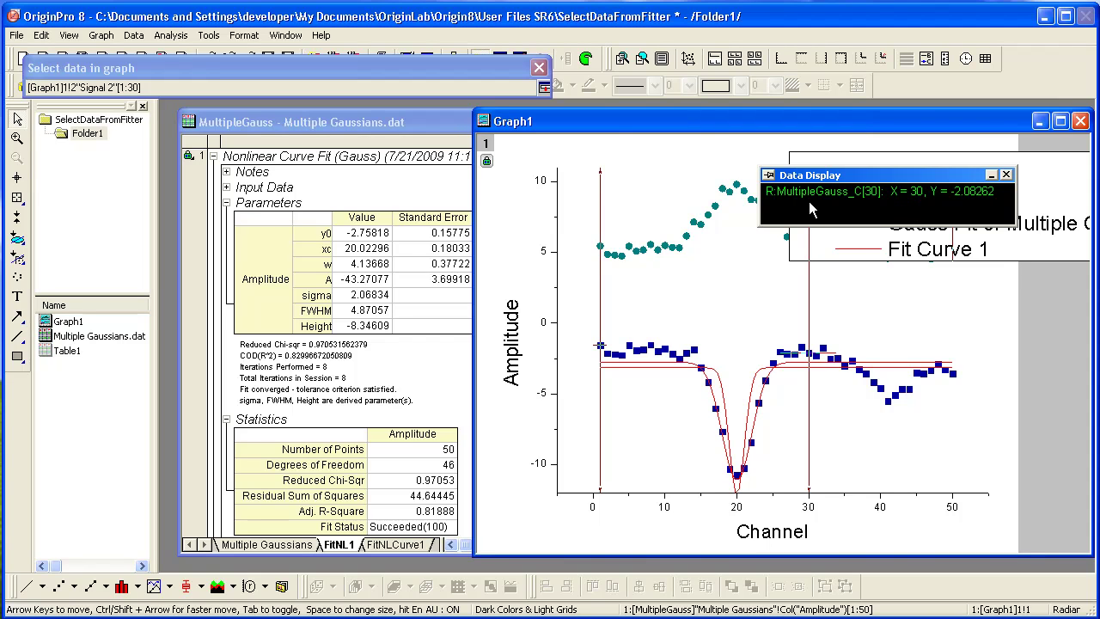
Fit the Gaussian to Signal 2 channels 1–30 until converged (R^2 0.9916).
left_click(544, 88)
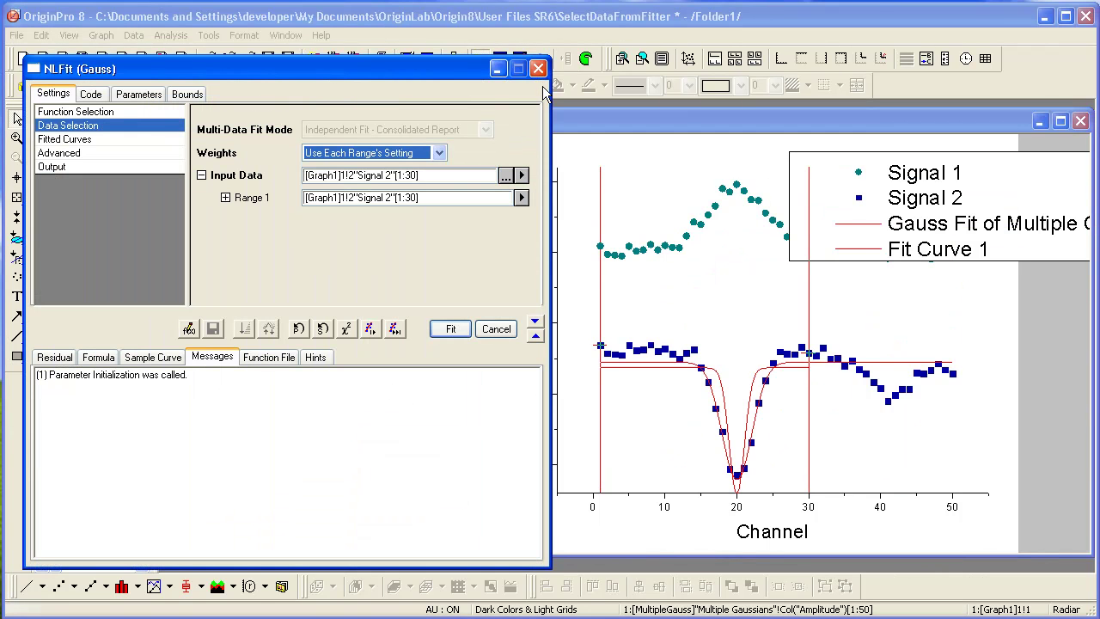
left_click(395, 329)
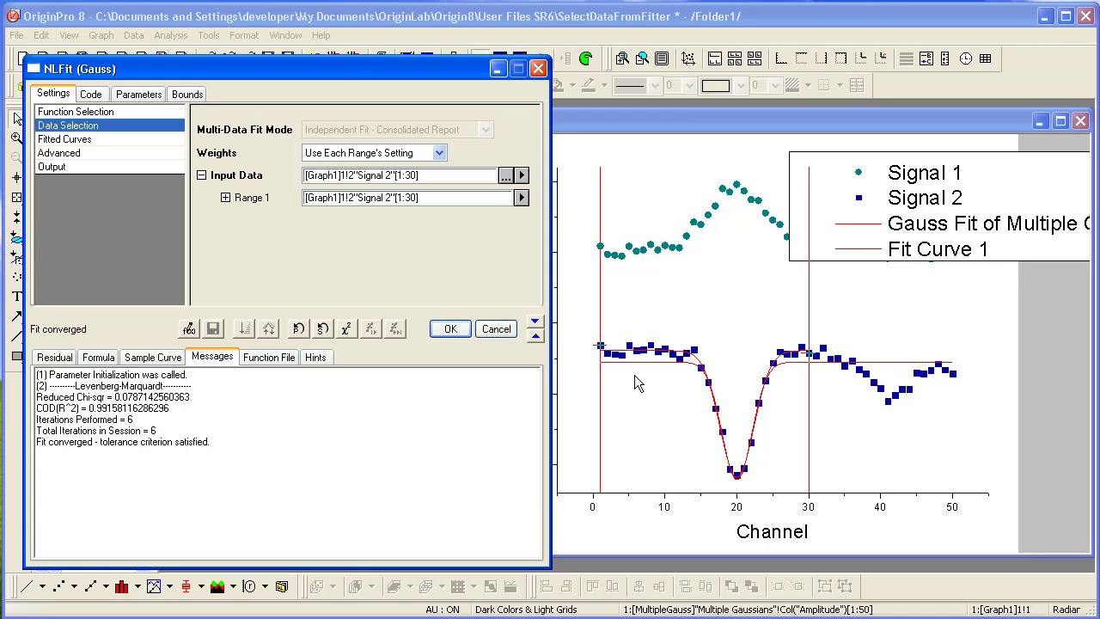
Accept the 30-point fit, then drag away and delete the new parameter table on Graph1.
left_click(451, 331)
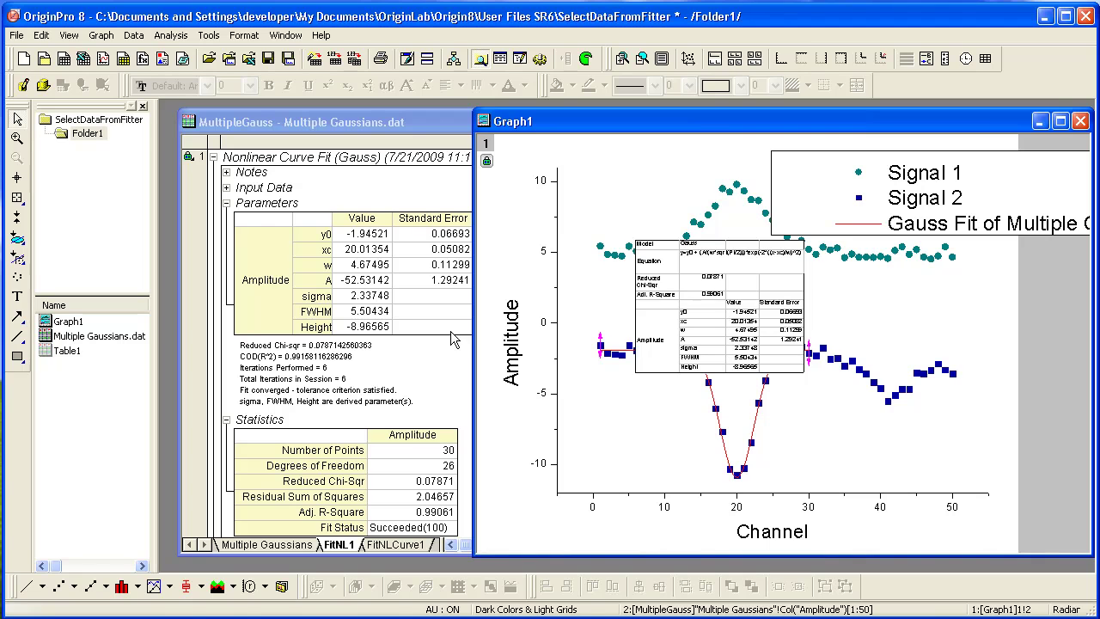
left_click_drag(675, 305, 550, 208)
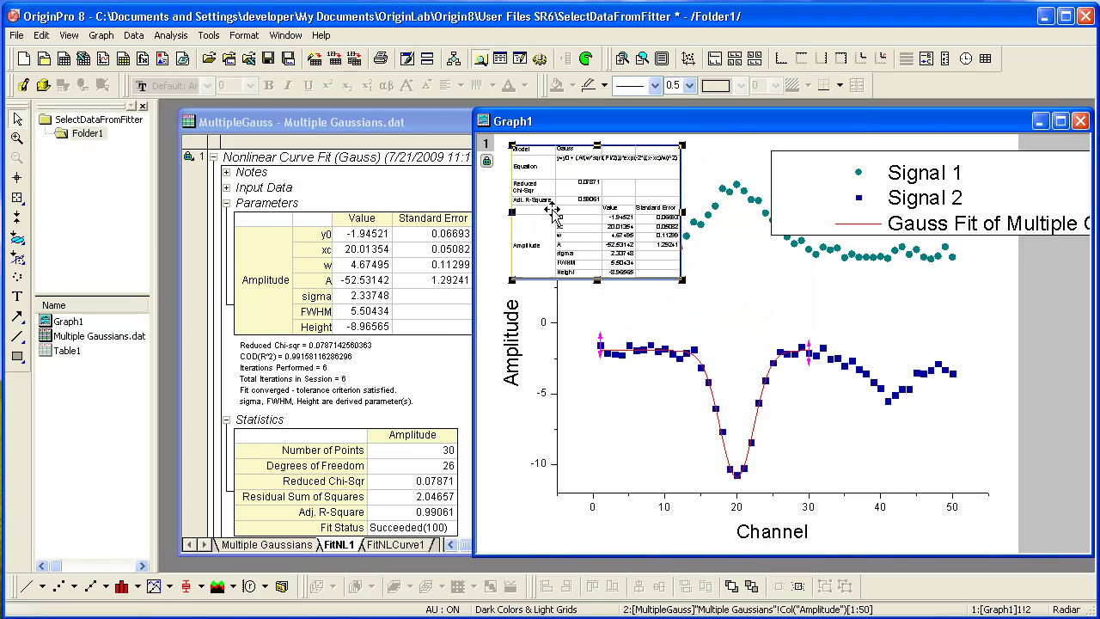
key("Delete")
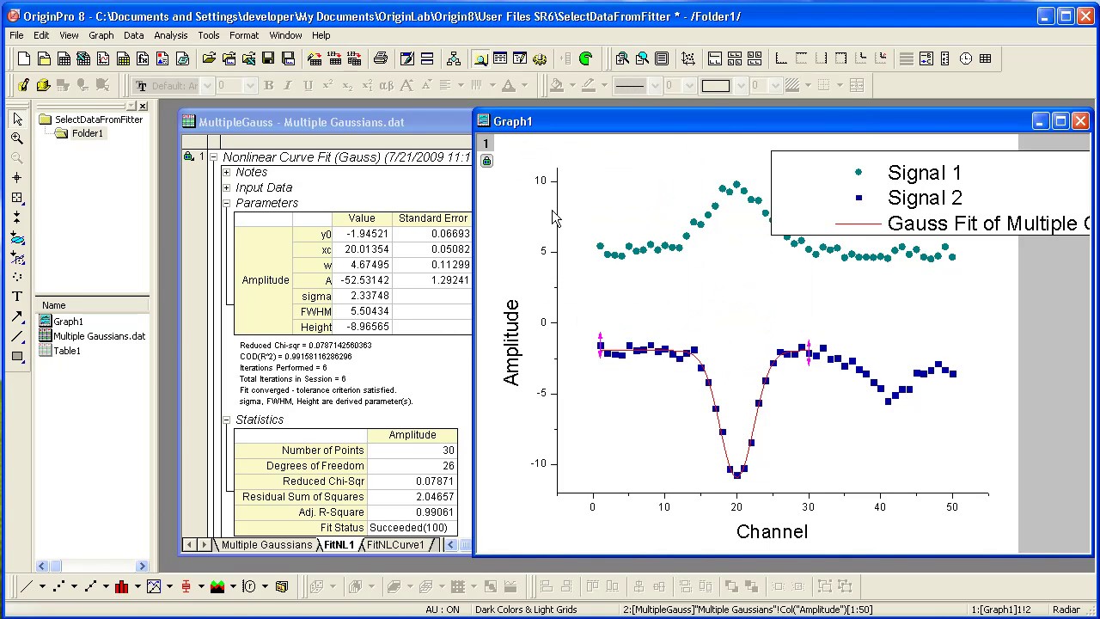